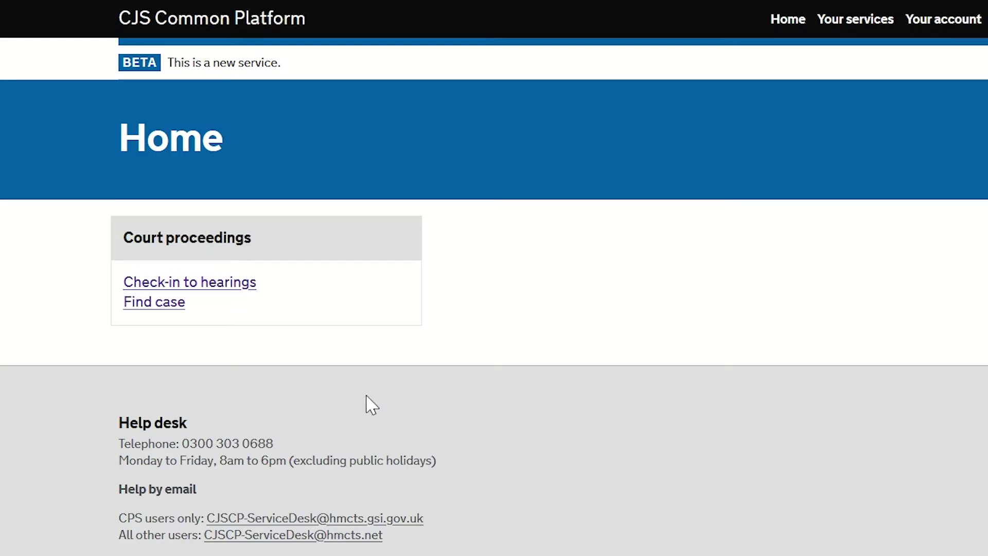
# Step: Start a case search for a case against an individual
pyautogui.click(161, 307)
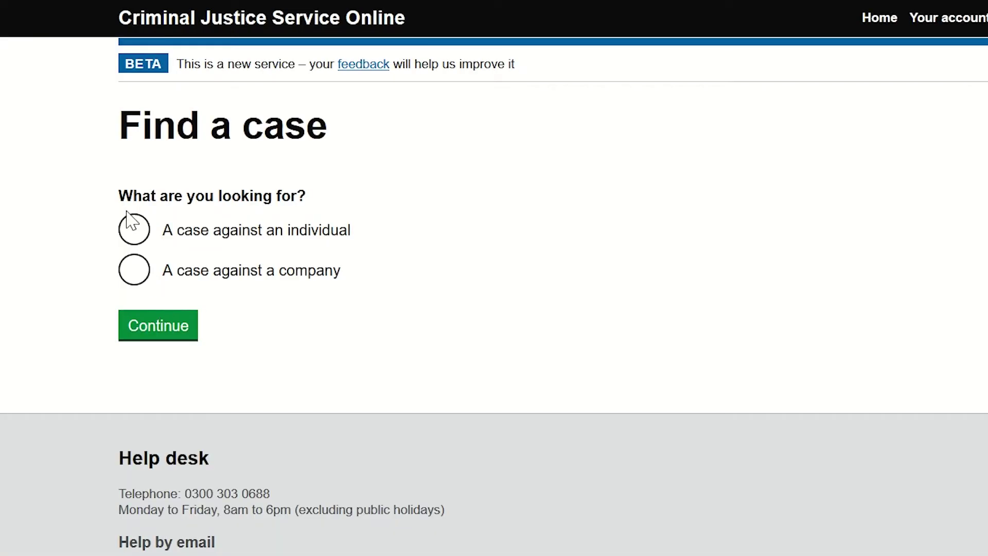
pyautogui.click(135, 230)
pyautogui.click(164, 325)
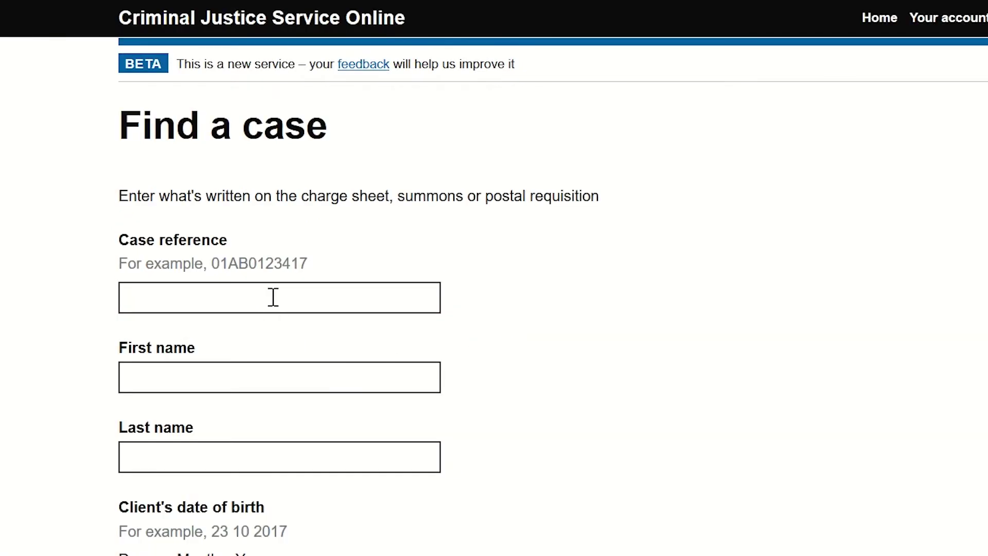
# Step: Enter case reference 01TS1234567 and pick the suggested defendant first and last names
pyautogui.click(273, 298)
pyautogui.write('0')
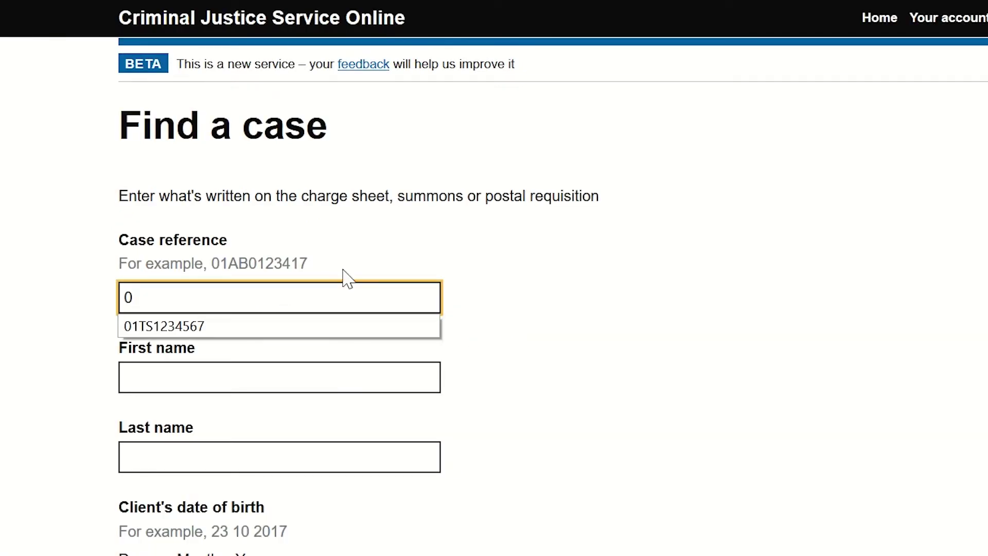
pyautogui.write('1TS1234567')
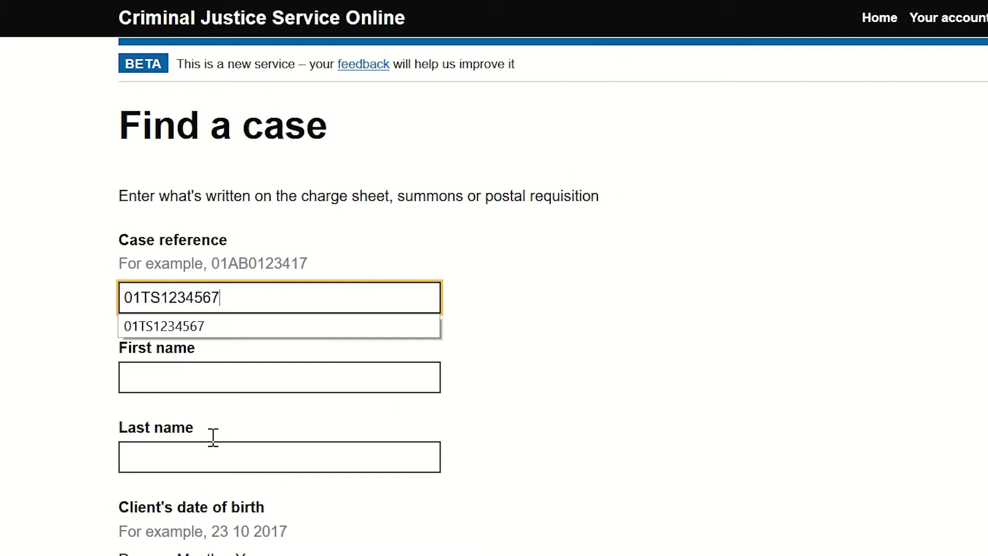
pyautogui.click(178, 386)
pyautogui.write('a')
pyautogui.click(158, 409)
pyautogui.click(150, 457)
pyautogui.write('q')
pyautogui.click(149, 487)
pyautogui.scroll(-3, 508, 459)
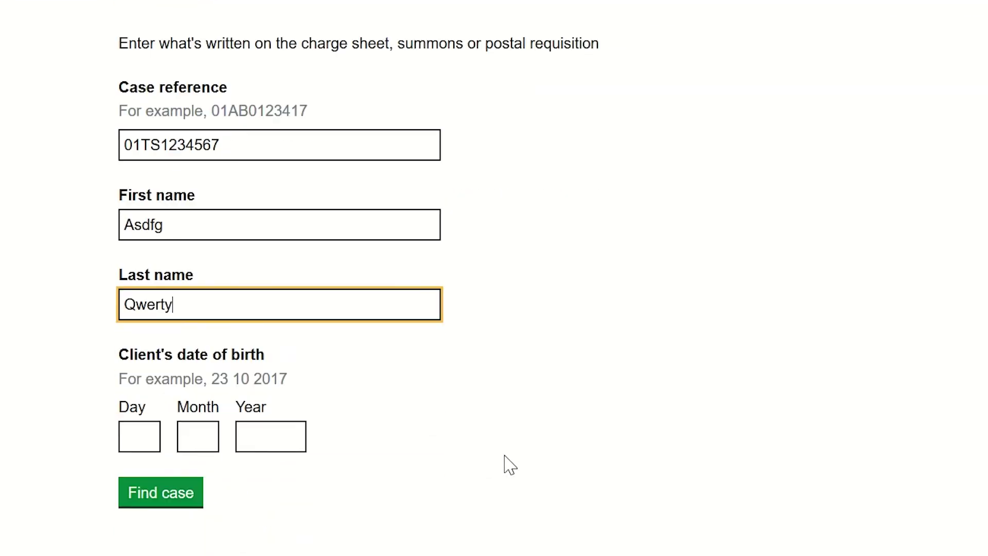
# Step: Begin entering the defendant's day of birth and scroll down the search form
pyautogui.click(151, 415)
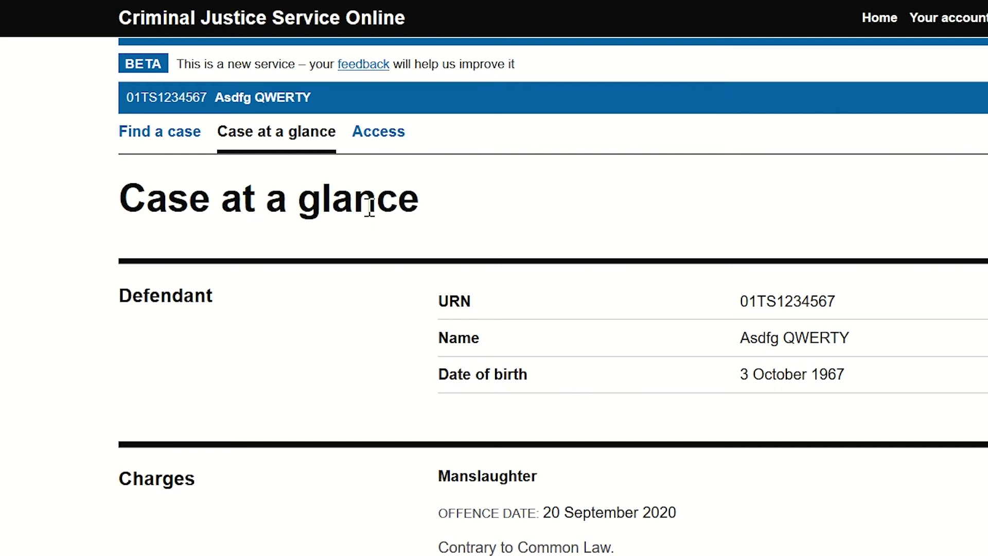
pyautogui.scroll(-3, 580, 287)
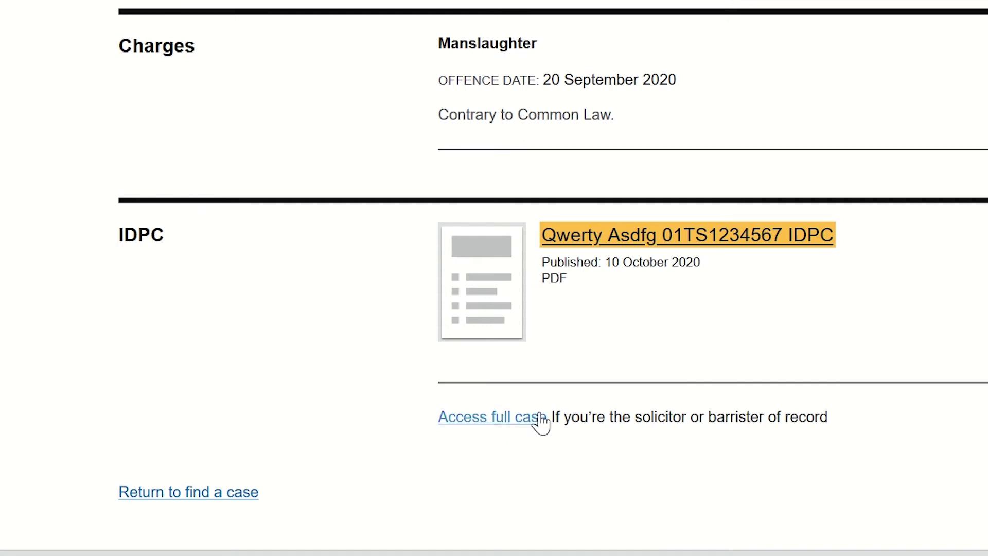
pyautogui.scroll(3, 559, 376)
pyautogui.scroll(4, 563, 351)
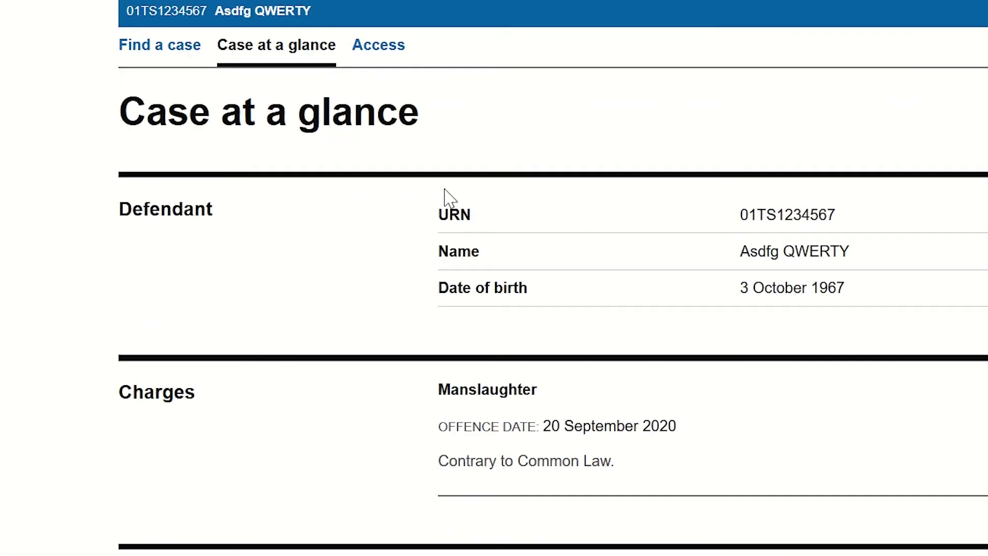
pyautogui.scroll(-7, 556, 326)
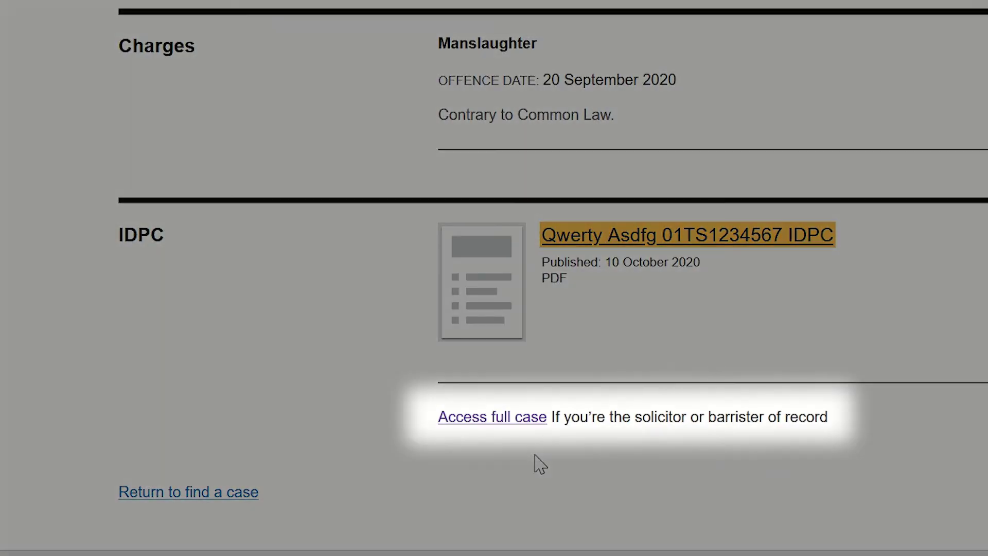
pyautogui.scroll(5, 536, 463)
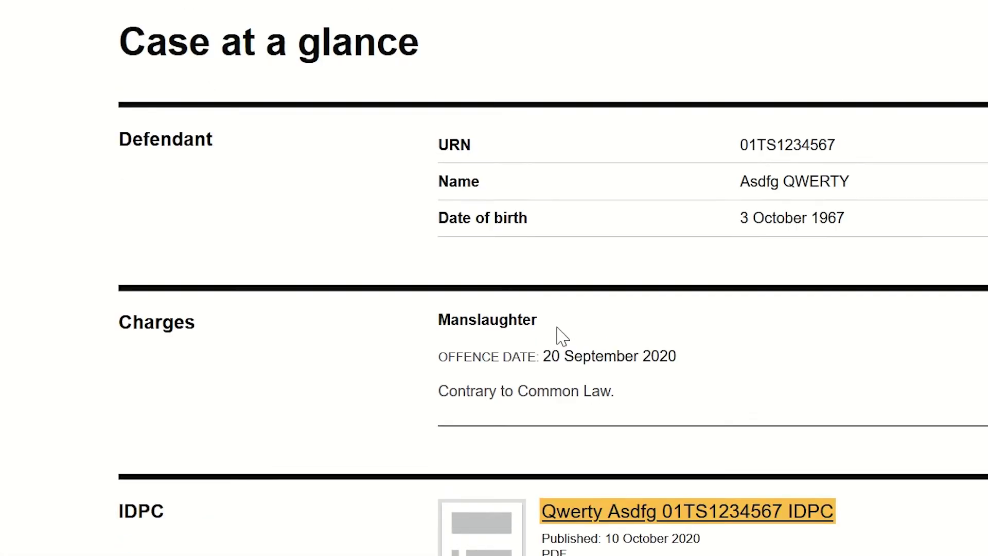
pyautogui.scroll(1, 558, 334)
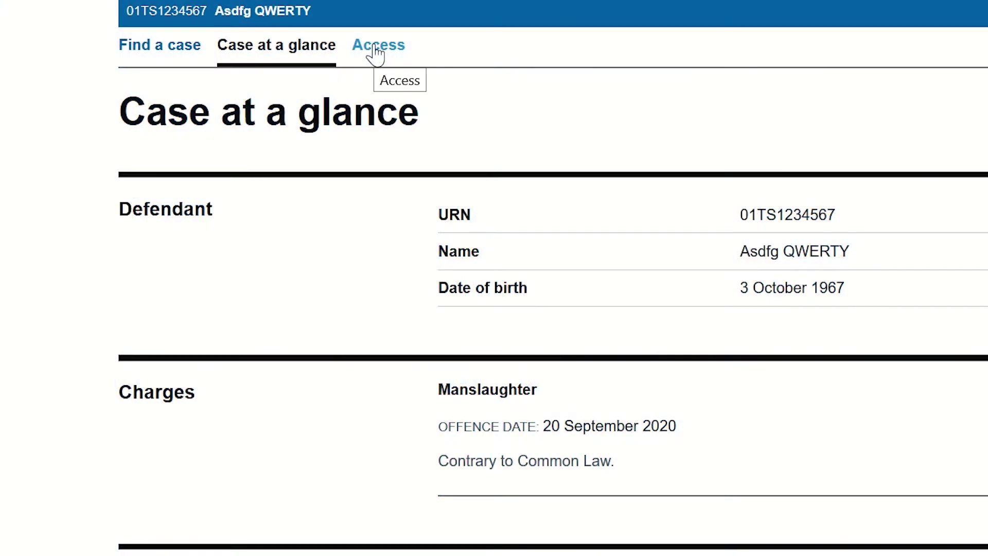
# Step: Open the Access page and scroll to the five representation options
pyautogui.click(377, 49)
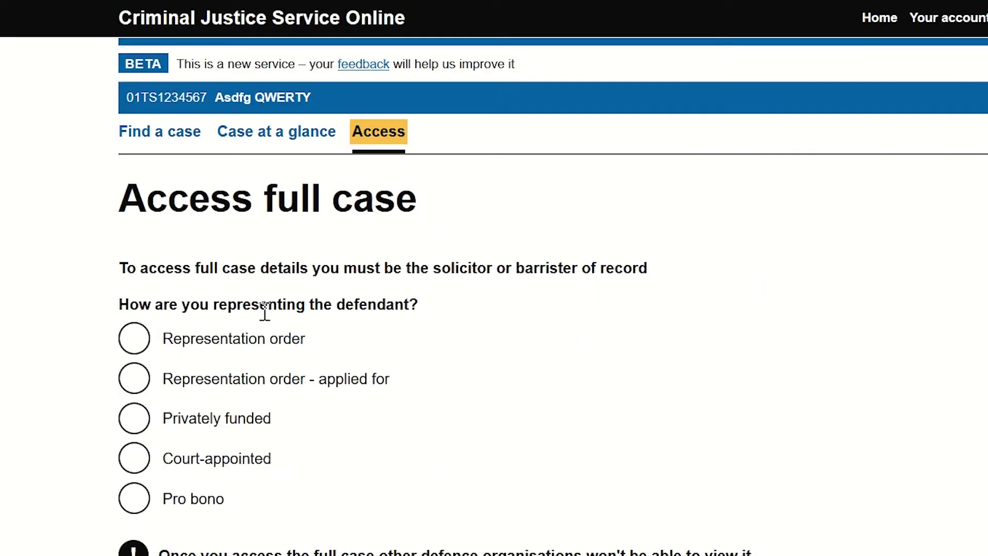
pyautogui.scroll(-2, 407, 492)
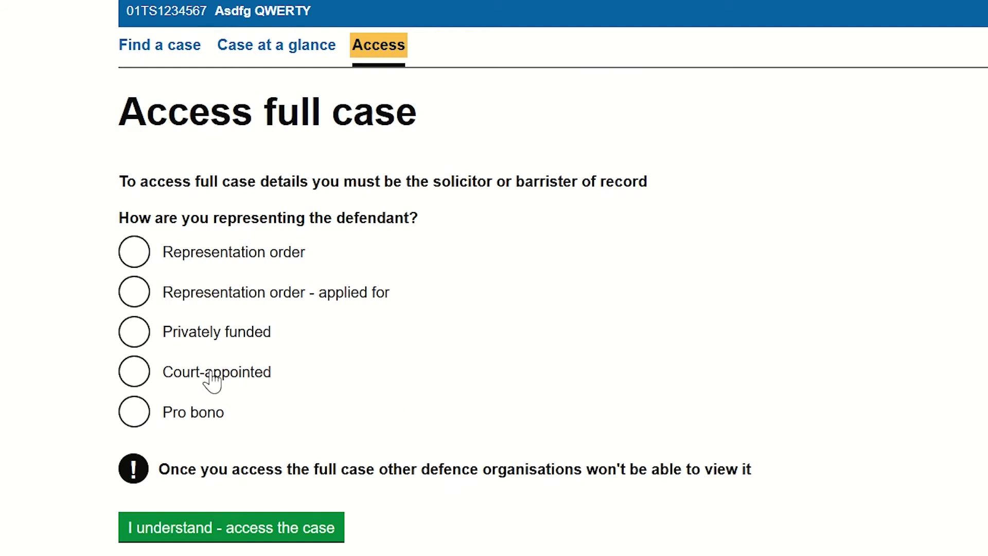
# Step: Choose 'Representation order - applied for', confirm full case access, and expand HMCTS Offences details
pyautogui.click(141, 293)
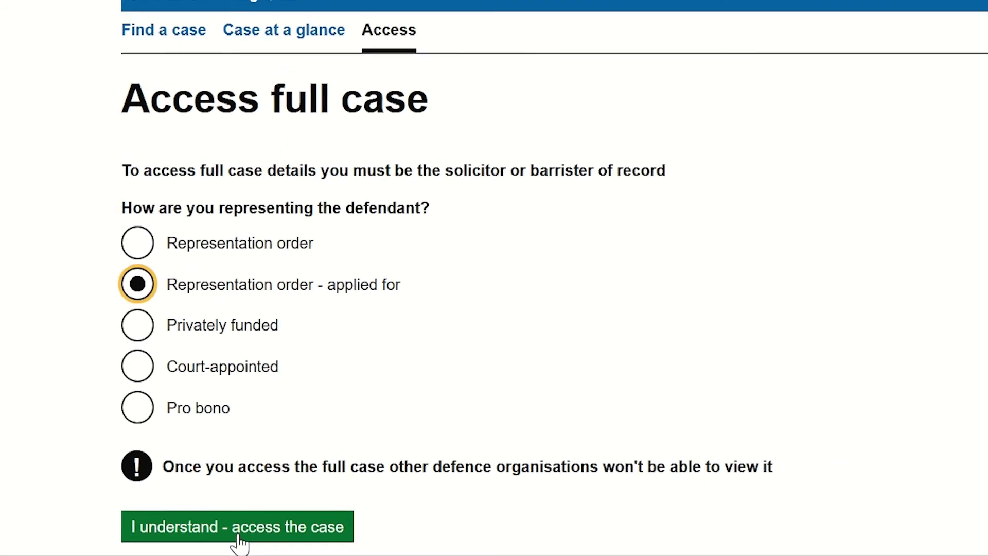
pyautogui.click(238, 535)
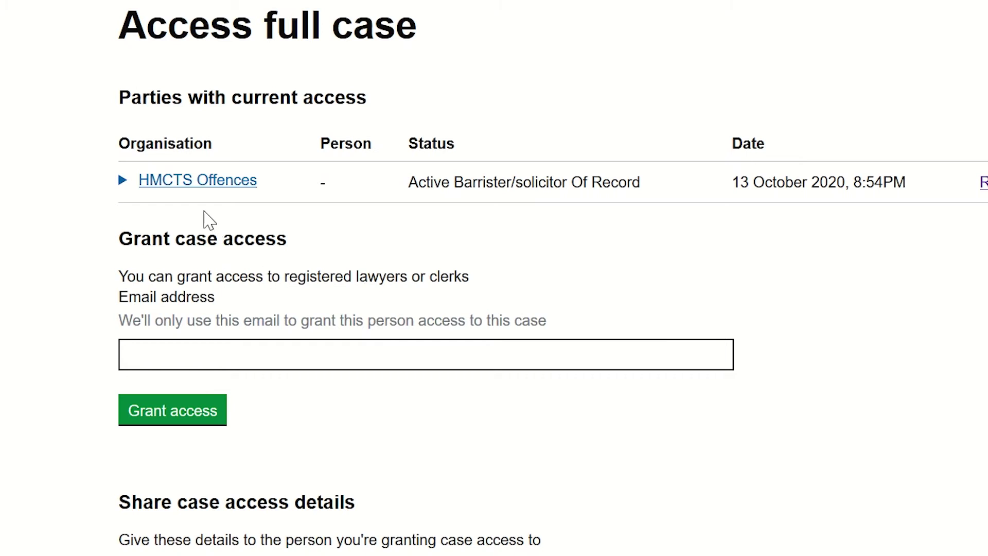
pyautogui.click(123, 180)
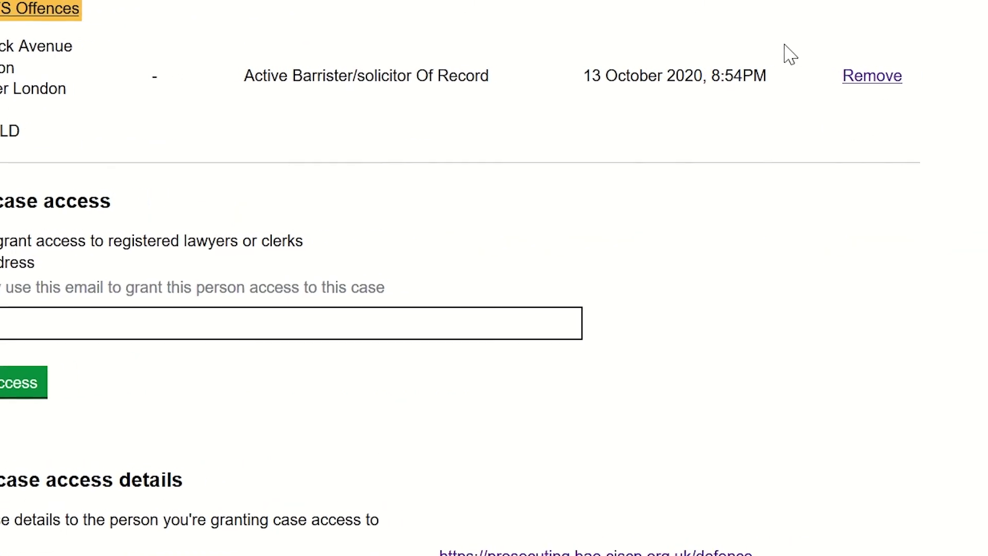
# Step: Select Remove next to HMCTS Offences in the Parties with current access table
pyautogui.click(843, 78)
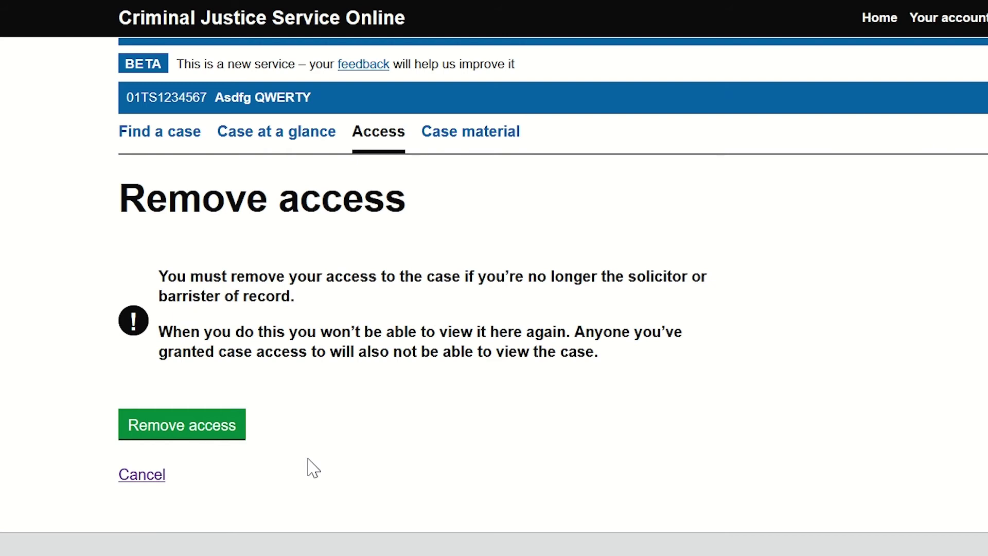
# Step: Cancel the removal, re-expand HMCTS Offences details, and scroll to the grant-access email field
pyautogui.click(135, 475)
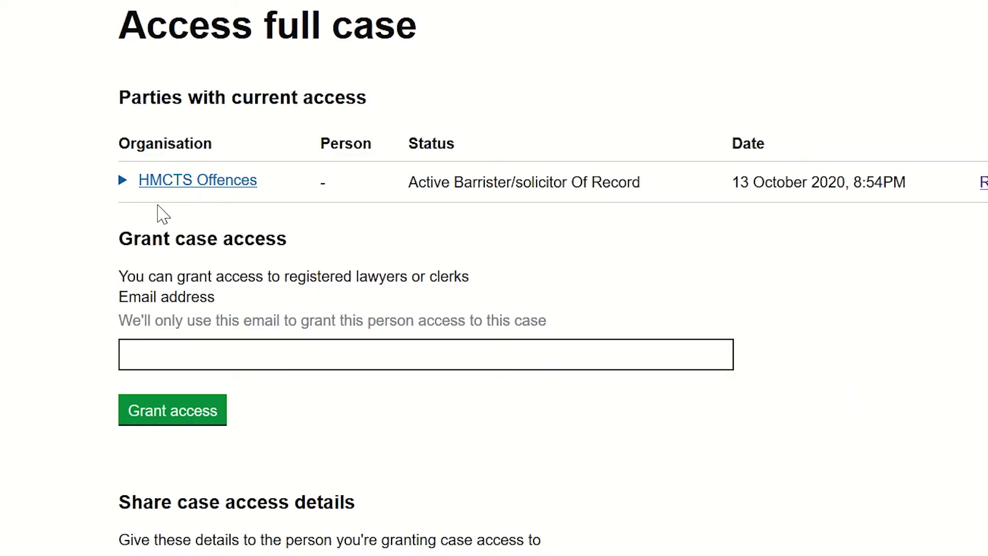
pyautogui.click(124, 184)
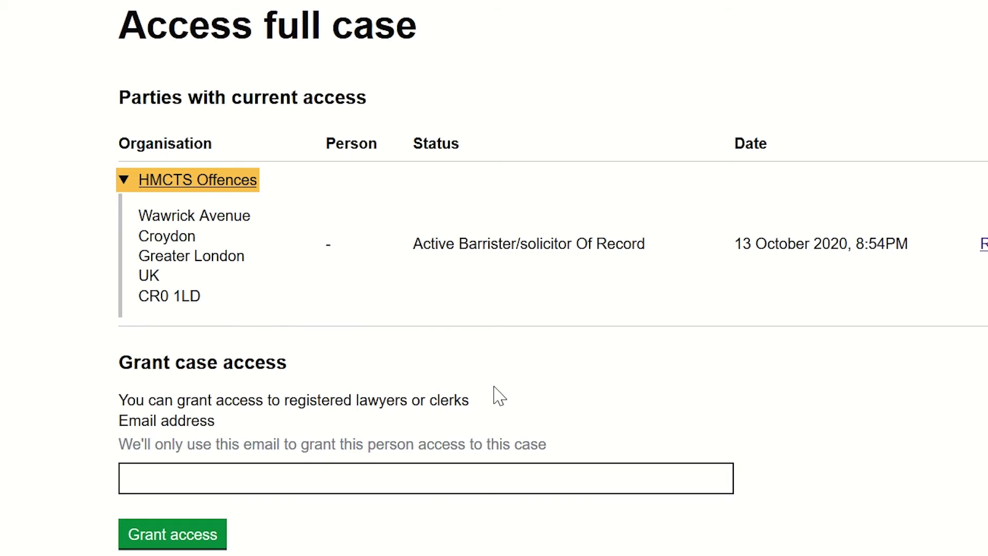
pyautogui.scroll(-3, 503, 419)
pyautogui.scroll(-2, 499, 535)
pyautogui.scroll(2, 492, 529)
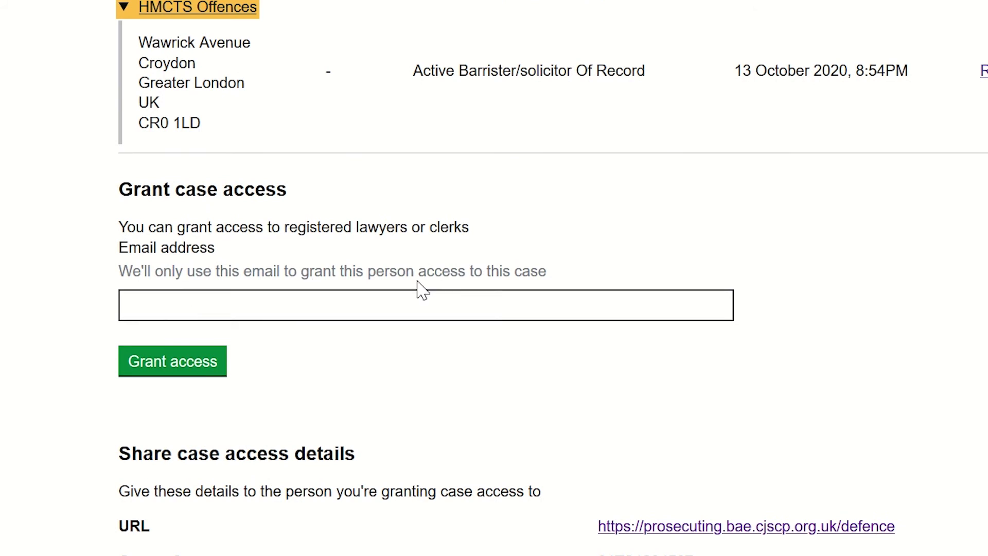
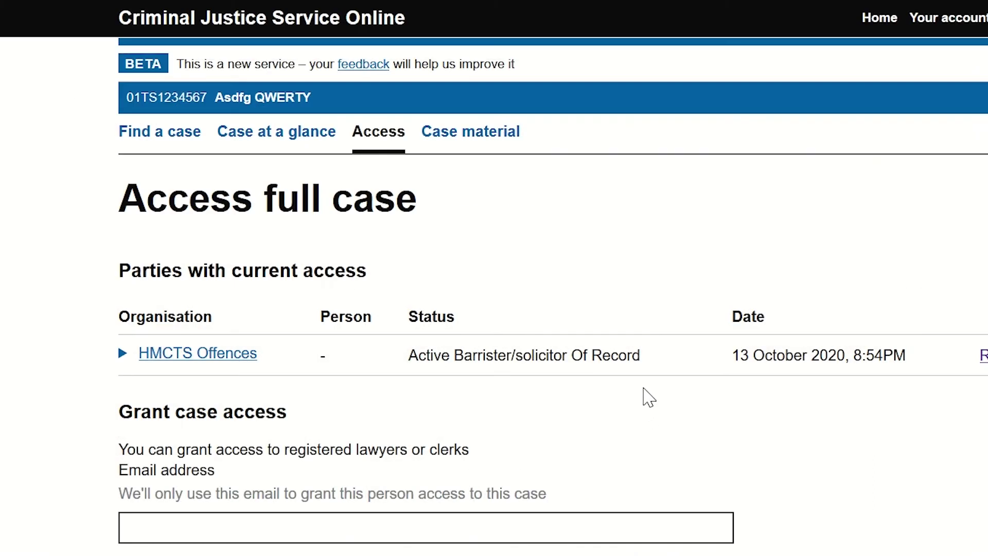
# Step: Move from the case's Access full case page to its Case material tab
pyautogui.scroll(-6, 650, 397)
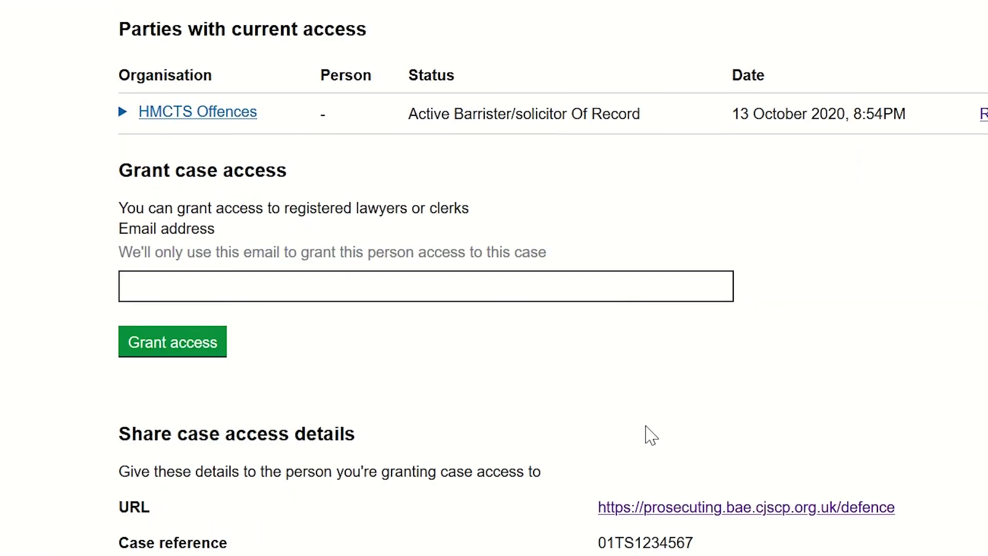
pyautogui.scroll(6, 647, 428)
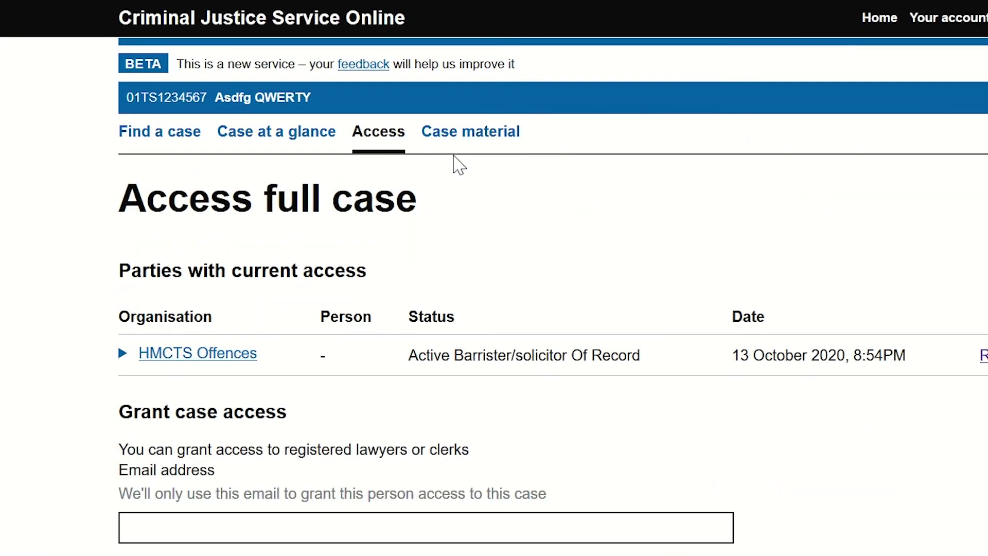
pyautogui.click(453, 136)
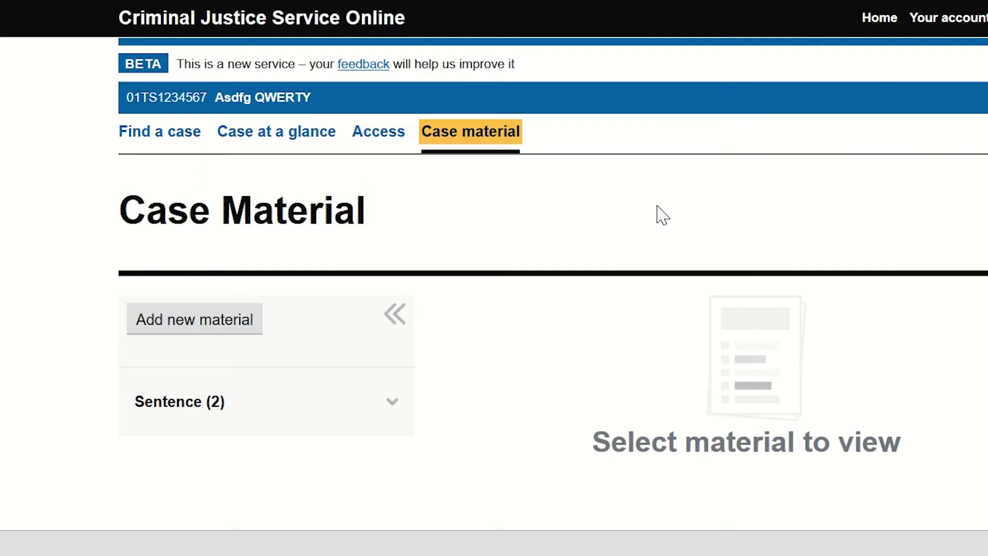
# Step: Expand the Sentence (2) materials and view Basis of plea, then the Letter of employment
pyautogui.scroll(-3, 494, 371)
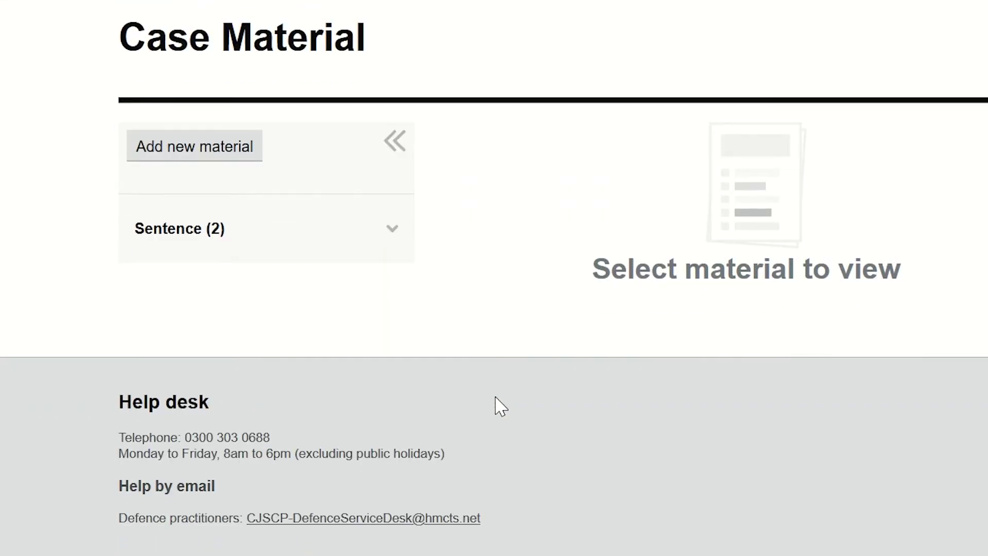
pyautogui.click(391, 235)
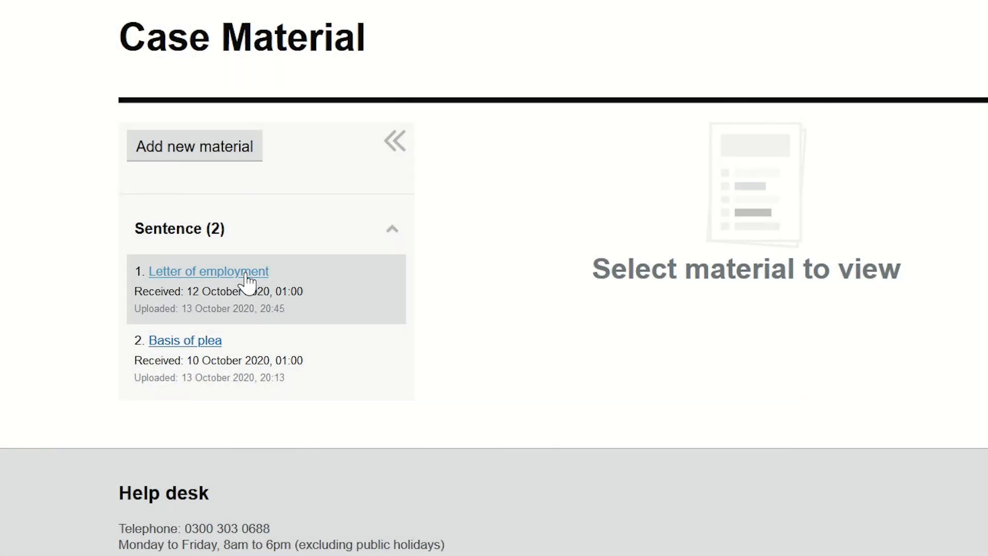
pyautogui.click(217, 340)
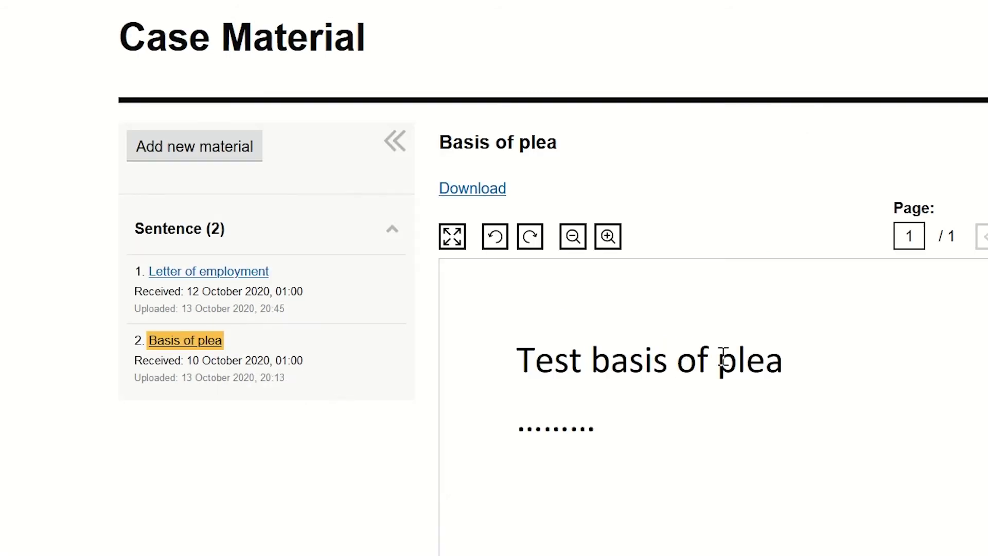
pyautogui.click(233, 276)
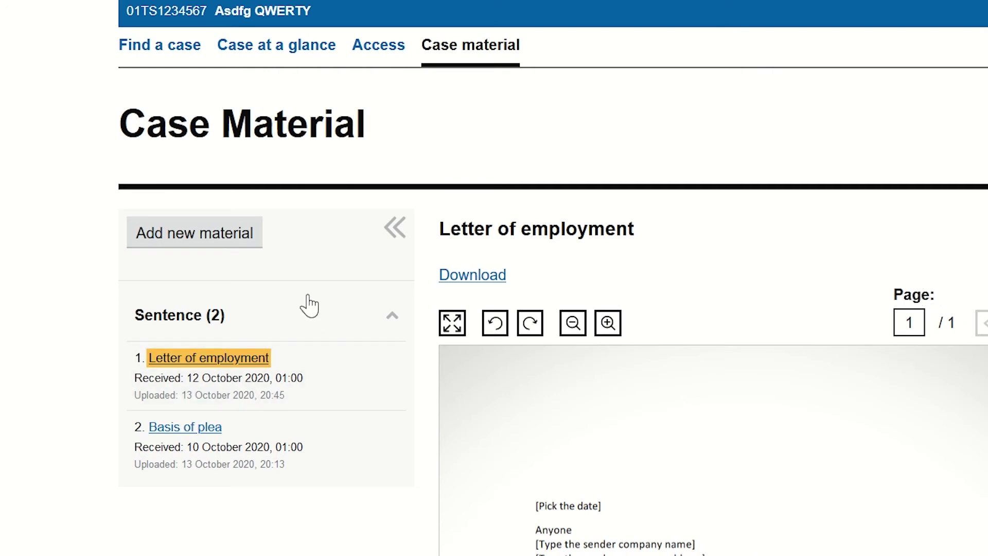
# Step: Attach 'Further letter of employment offer.pdf' as new material filed under the Sentence section
pyautogui.click(196, 241)
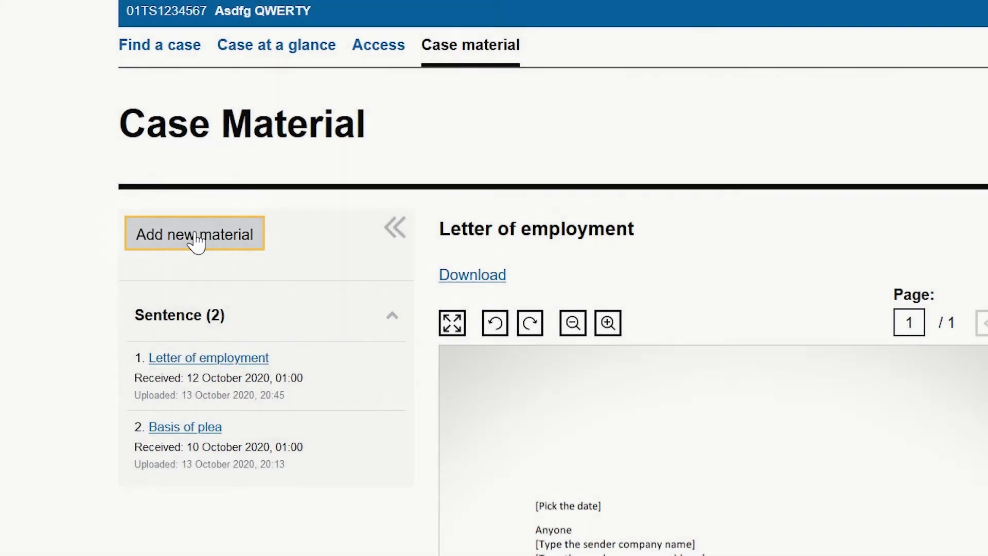
pyautogui.click(195, 237)
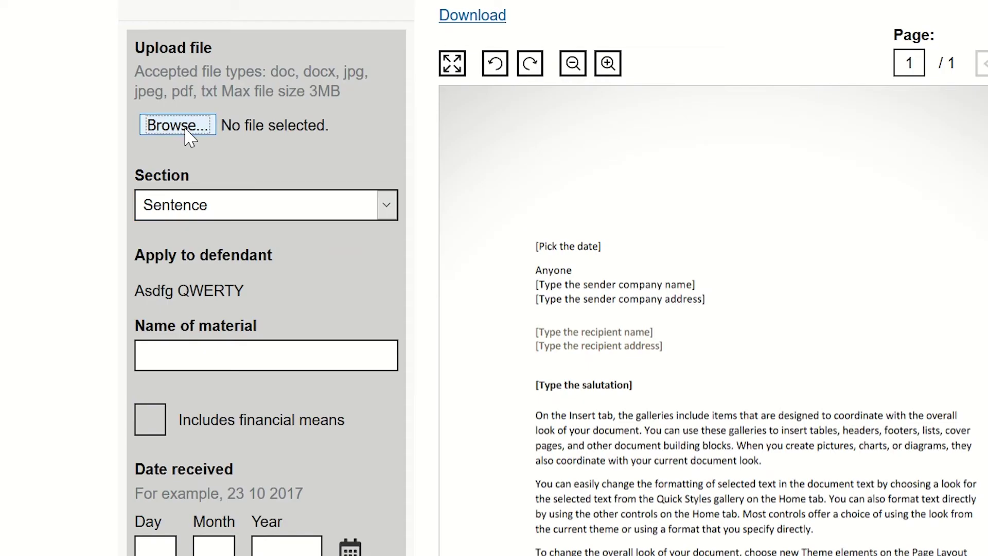
pyautogui.click(212, 131)
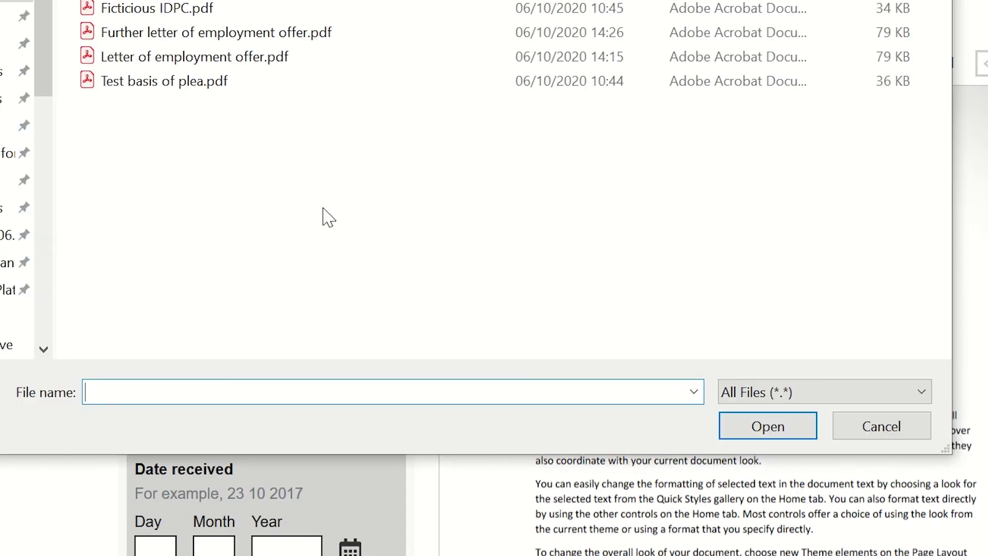
pyautogui.click(187, 37)
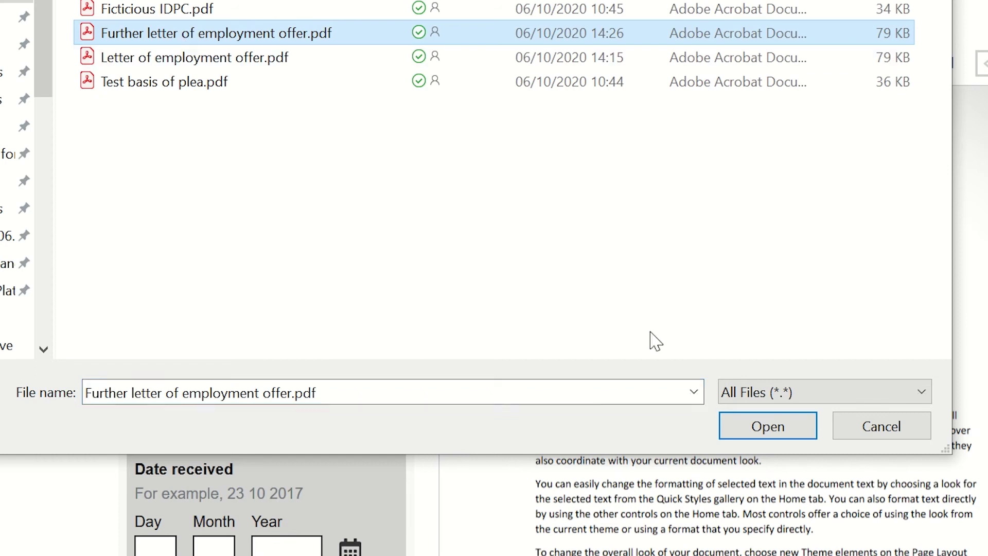
pyautogui.click(771, 432)
pyautogui.click(204, 211)
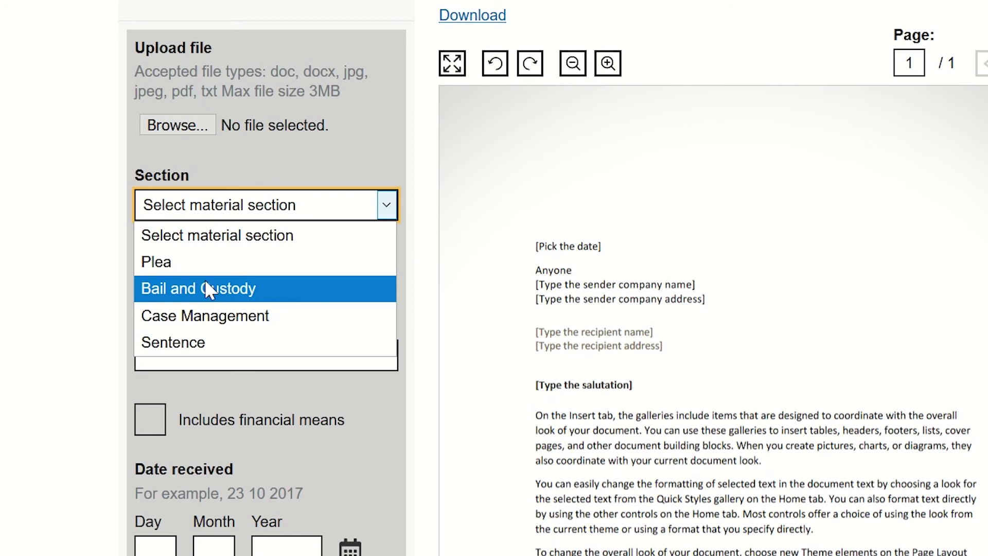
pyautogui.click(208, 342)
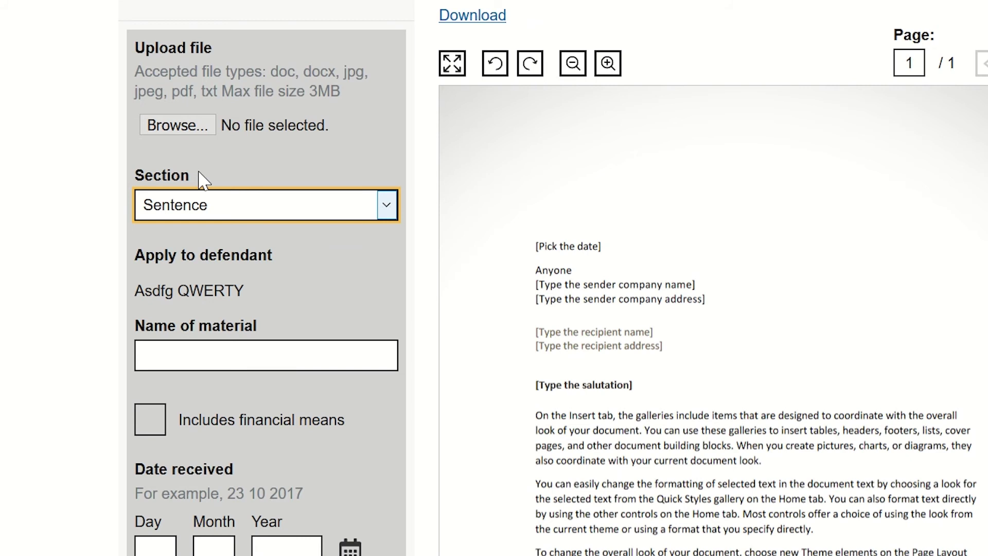
# Step: Name the new material 'Further letter of employment' using the suggested name
pyautogui.click(208, 347)
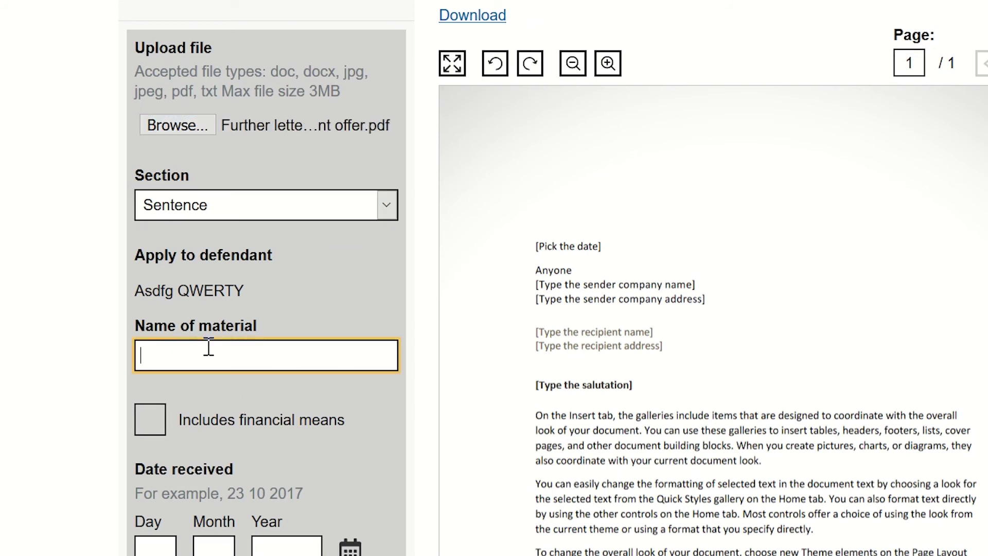
pyautogui.write('F')
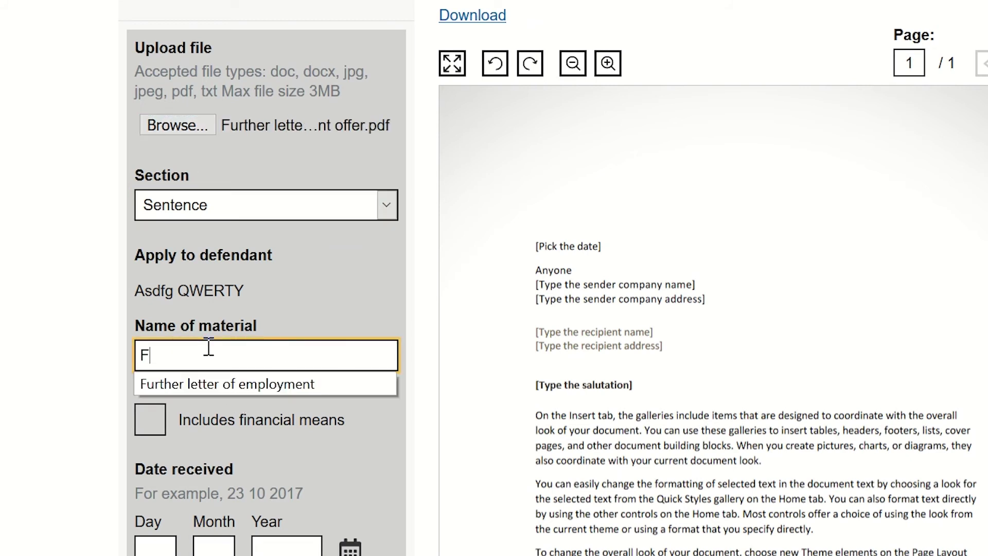
pyautogui.click(198, 385)
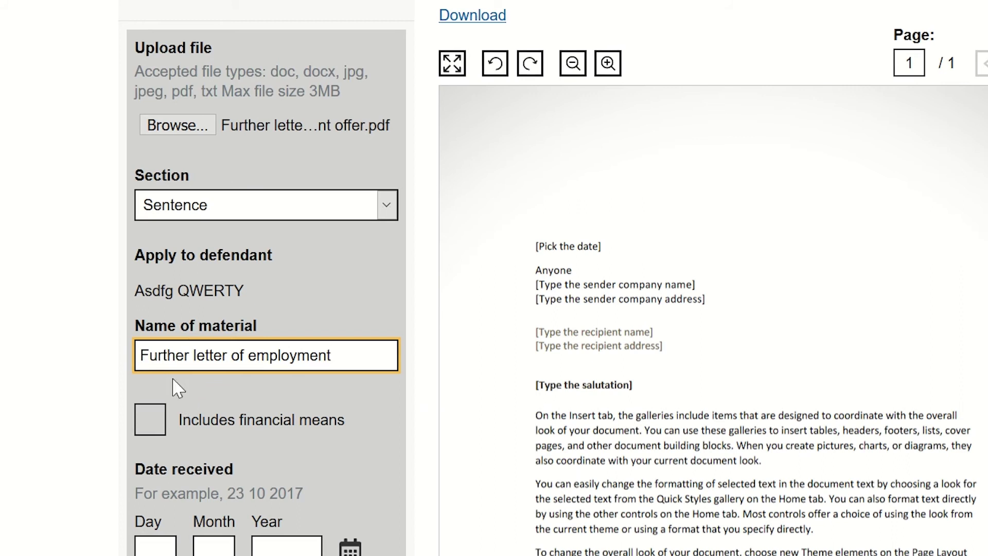
pyautogui.scroll(-3, 252, 435)
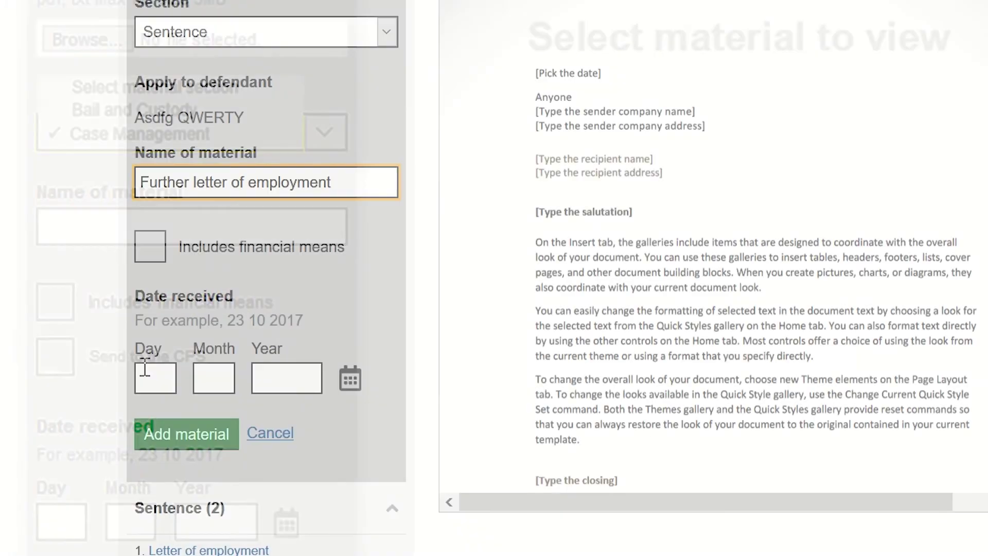
# Step: Enter the received date 13 10 2020 and submit the material to the case
pyautogui.click(163, 382)
pyautogui.write('13')
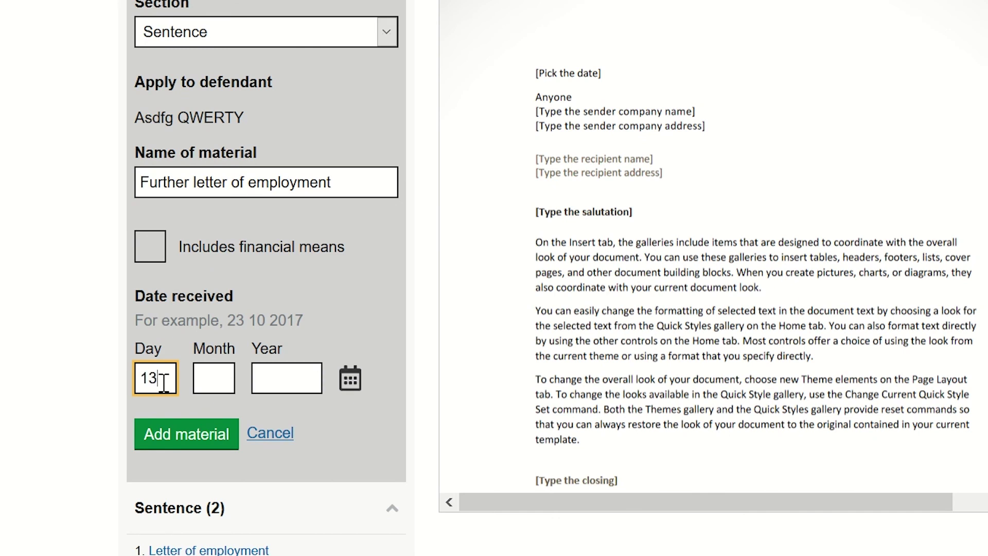
pyautogui.press('Tab')
pyautogui.write('10')
pyautogui.press('Tab')
pyautogui.write('2020')
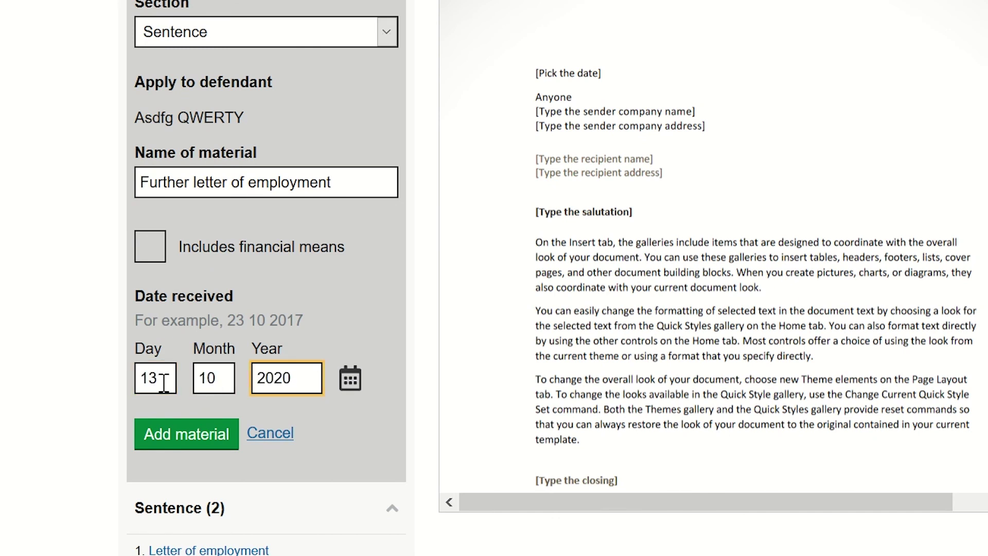
pyautogui.click(205, 419)
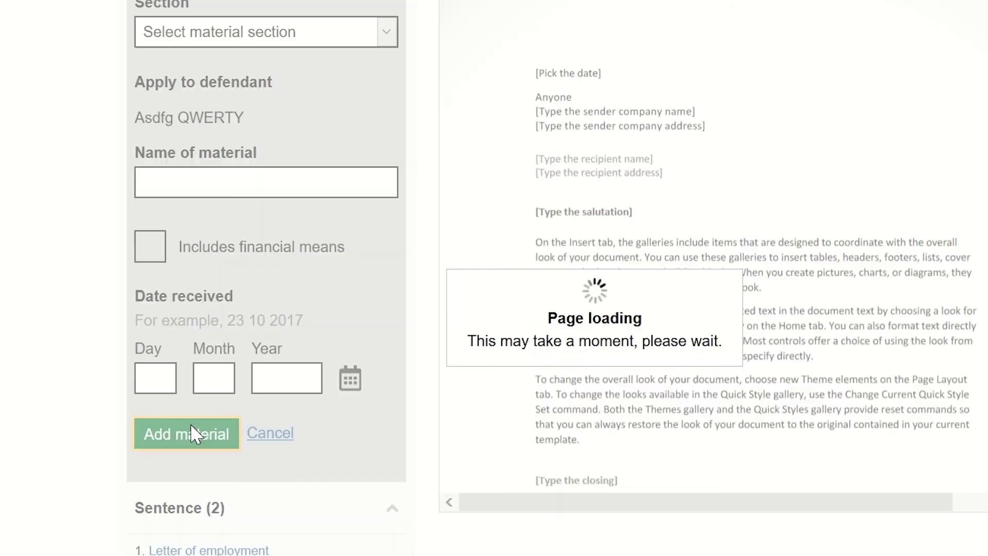
# Step: Enter 'Preparation for Effective Trial 08-01-21.docx' in the material name field
pyautogui.scroll(-3, 353, 528)
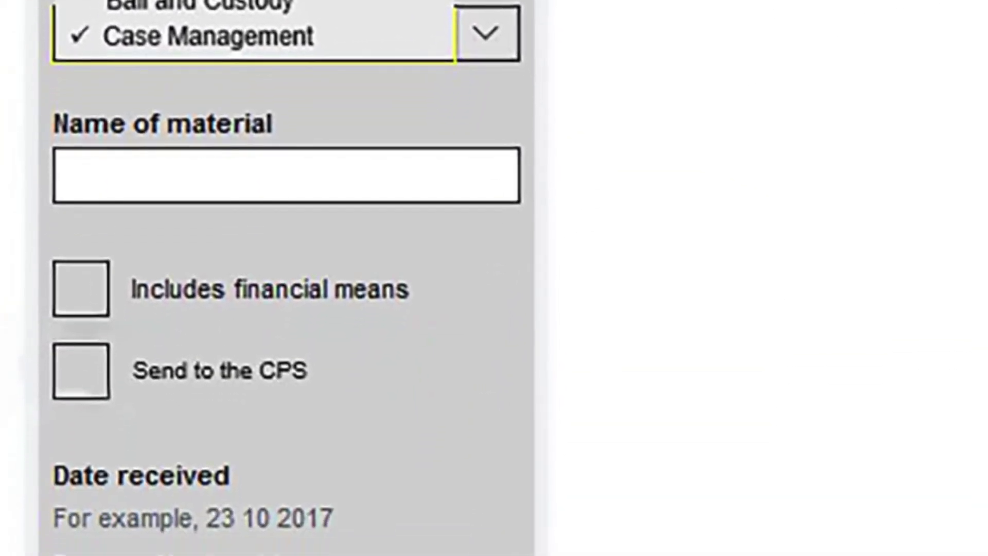
pyautogui.click(69, 174)
pyautogui.write('Preparation for Effective Trial 08-01-21.docx')
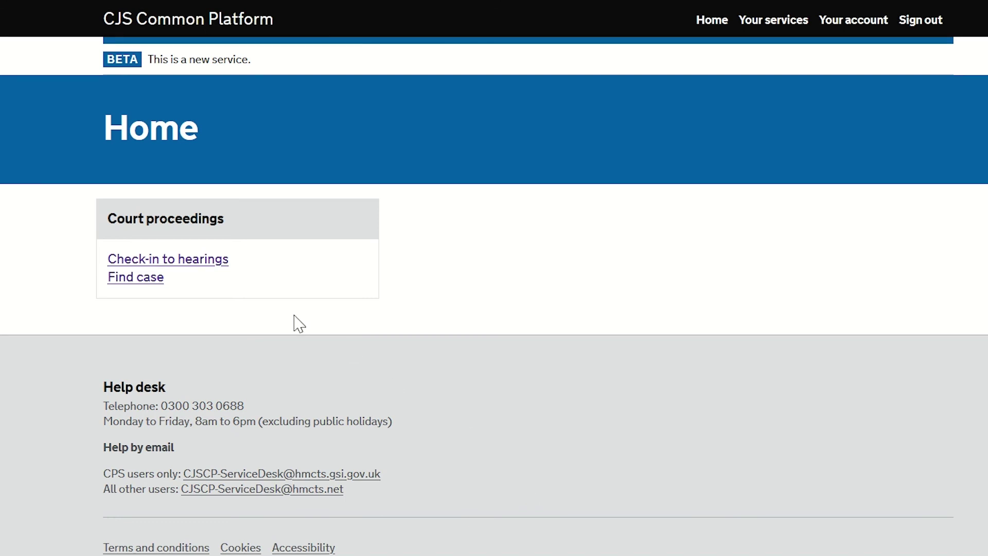
# Step: List today's hearings at Teesside Crown Court on the Check-in to hearings page
pyautogui.click(203, 261)
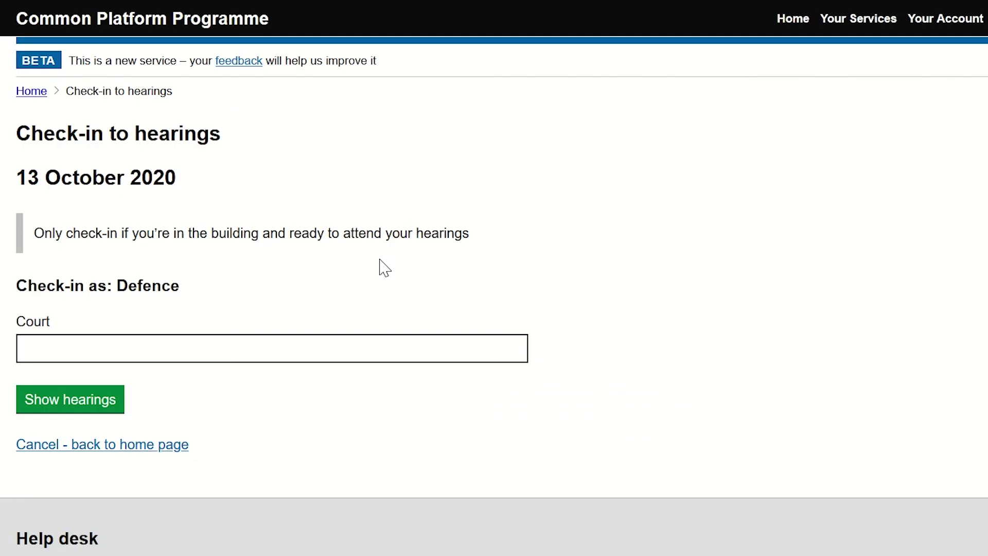
pyautogui.click(205, 349)
pyautogui.write('tees')
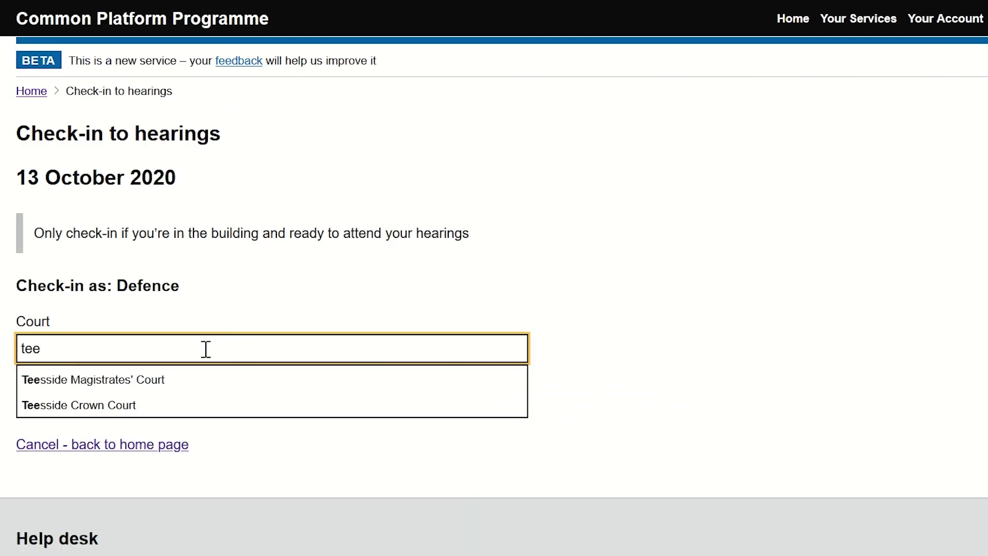
pyautogui.click(161, 407)
pyautogui.click(118, 403)
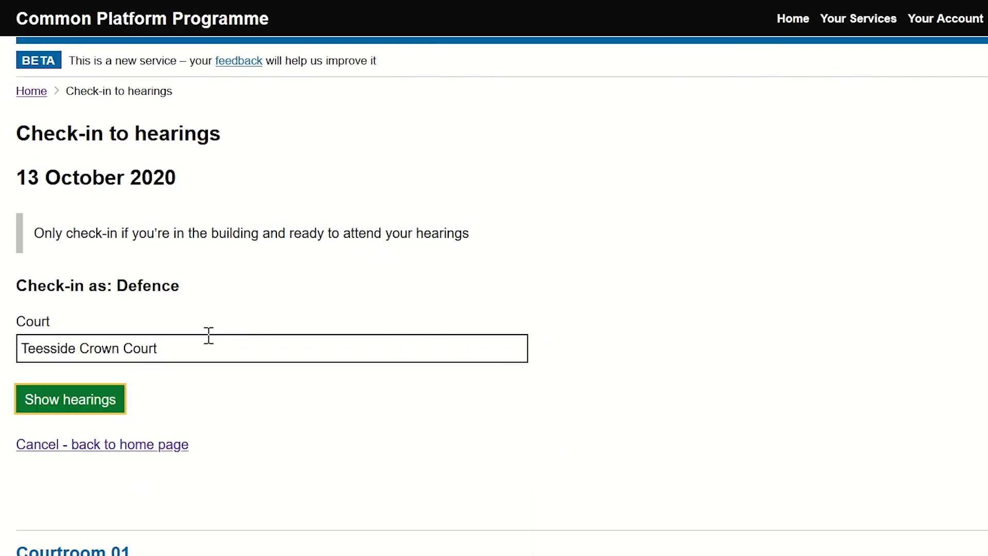
# Step: Show all courtrooms and check in for the defendant's Courtroom 01 hearing
pyautogui.scroll(-5, 334, 287)
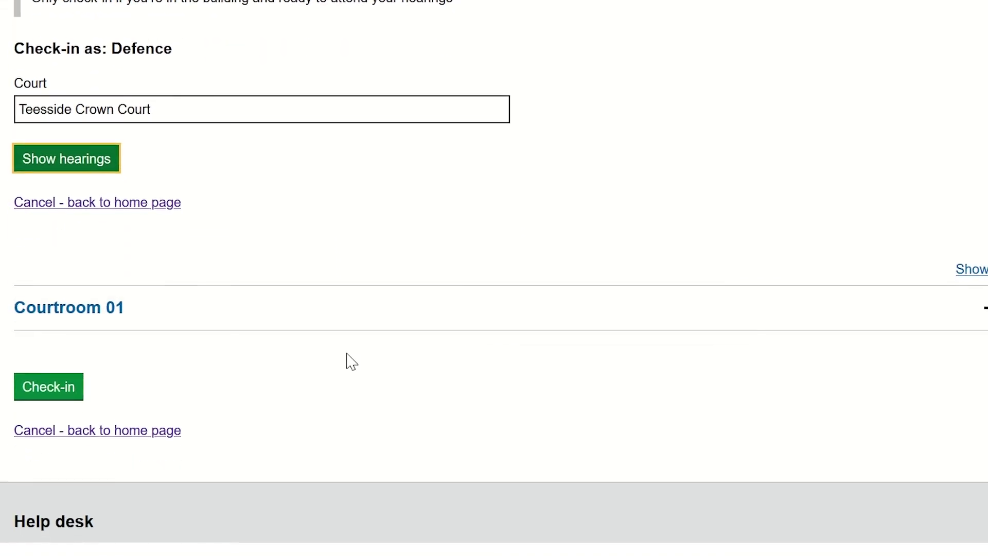
pyautogui.click(970, 274)
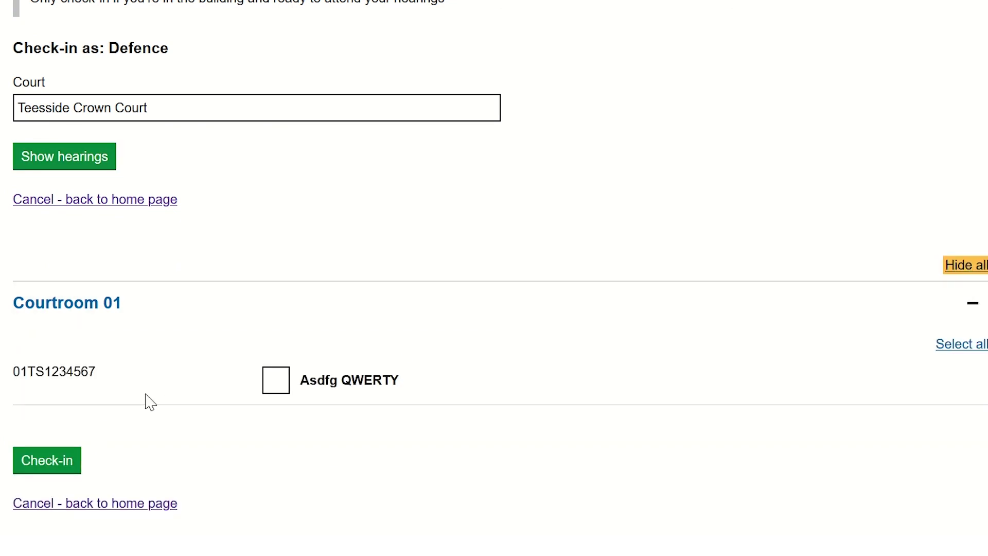
pyautogui.click(277, 381)
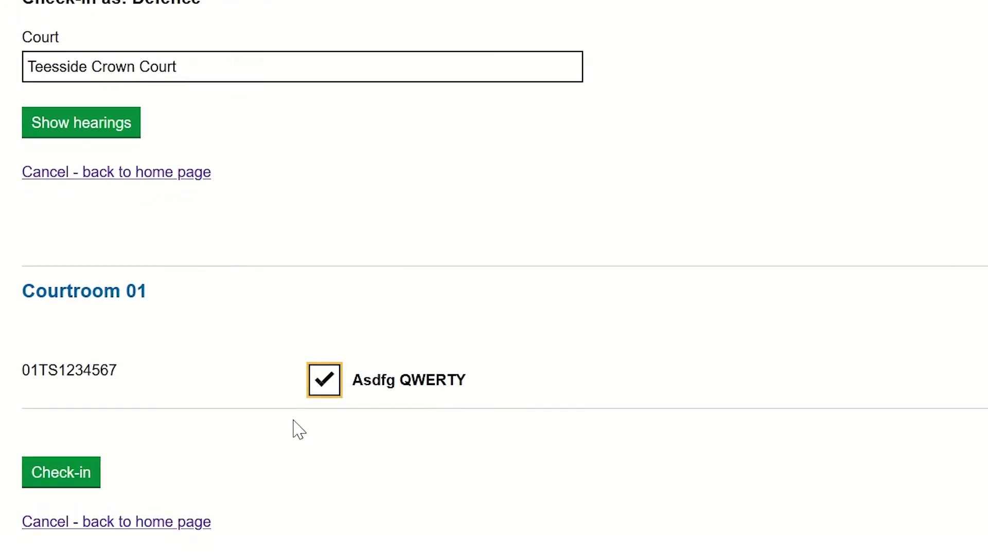
pyautogui.click(72, 481)
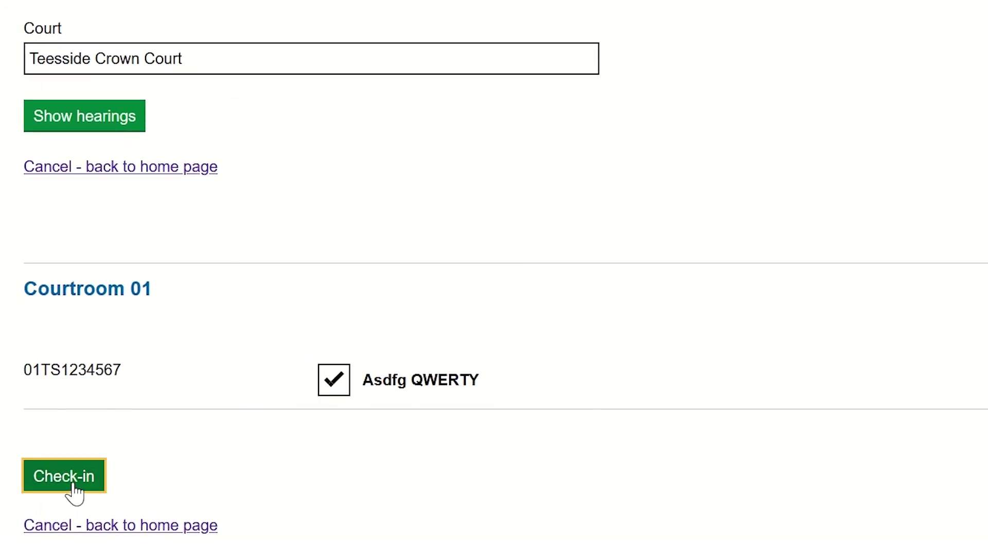